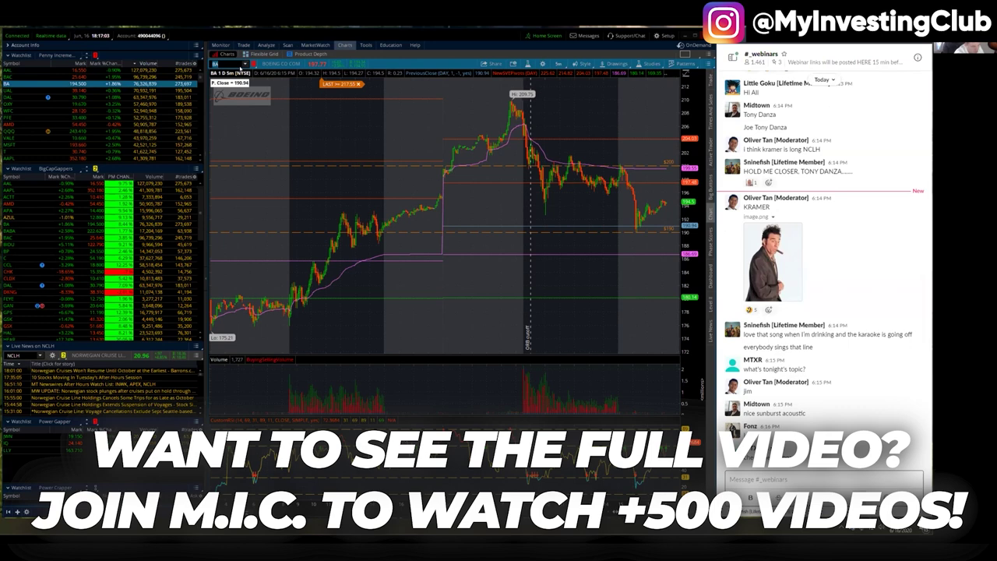
Step: Load AAL in the chart, replace it with SPY and set the SPY chart to a daily timeframe
left_click(15, 70)
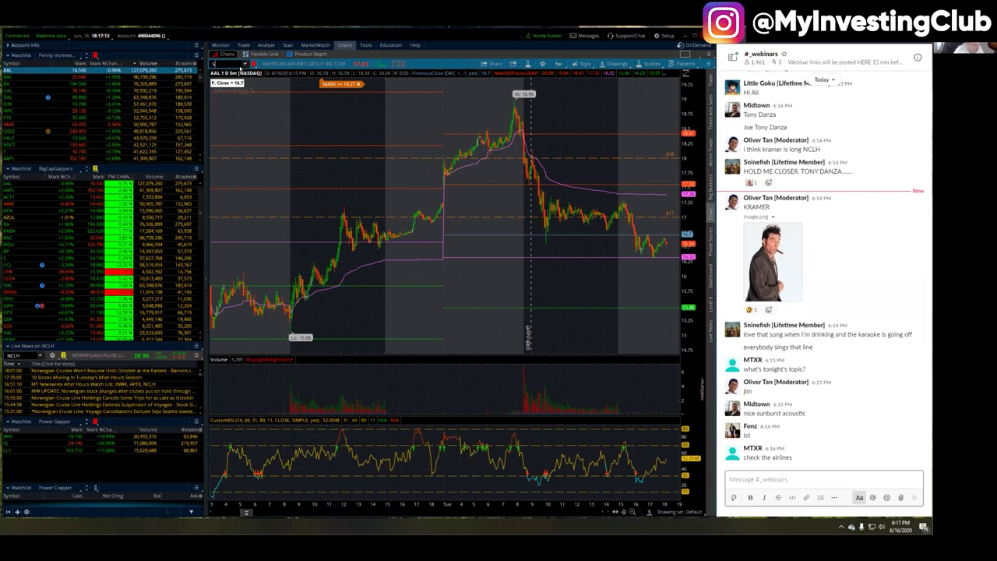
key("Return")
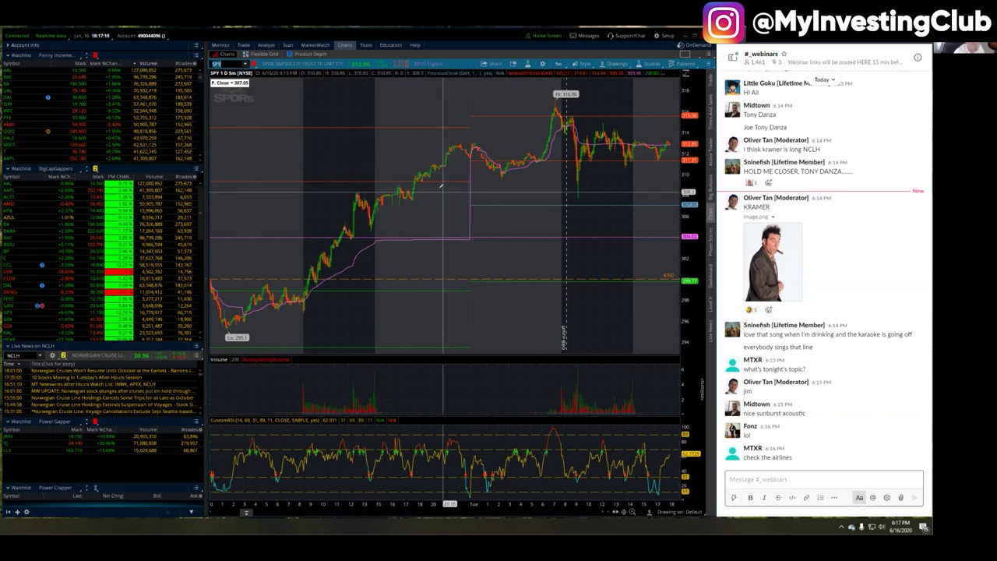
left_click(557, 63)
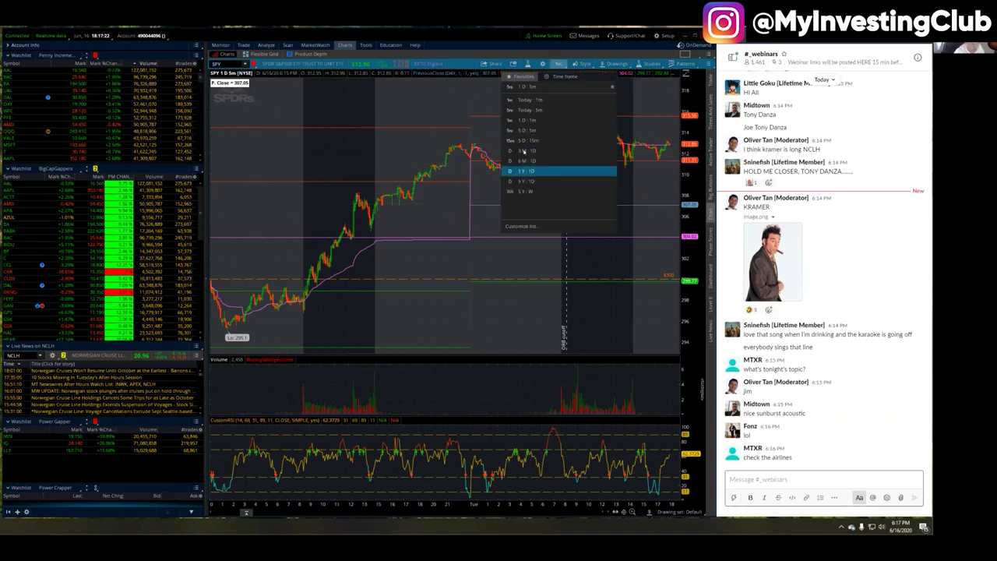
left_click(537, 170)
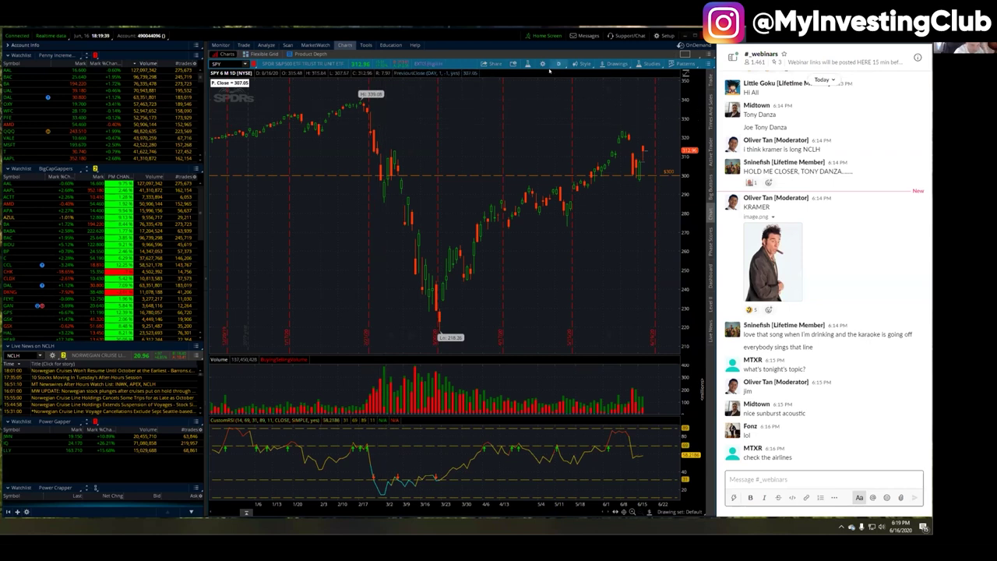
Step: Add the ATR study to the SPY chart as a lower study and apply it
double_click(287, 205)
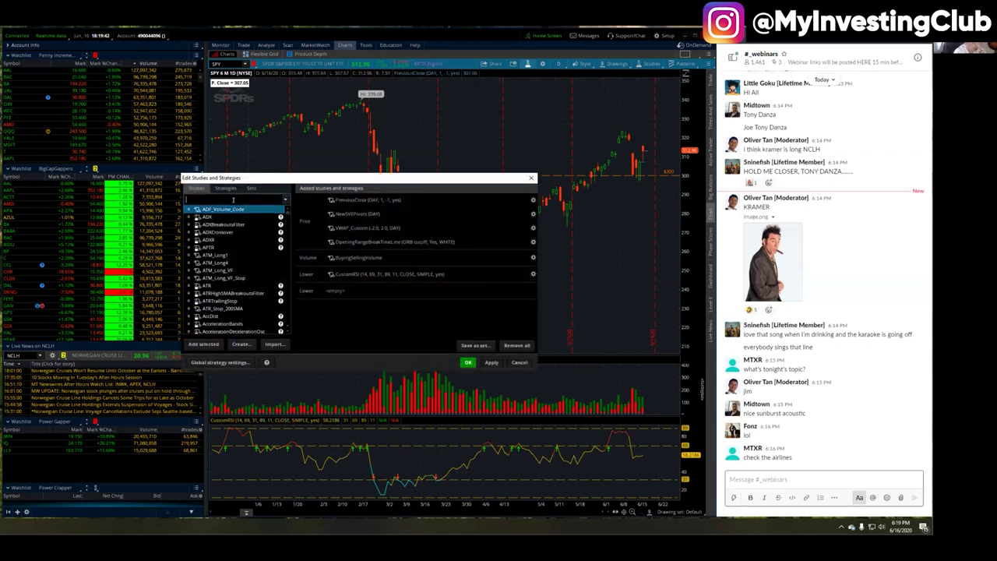
double_click(207, 285)
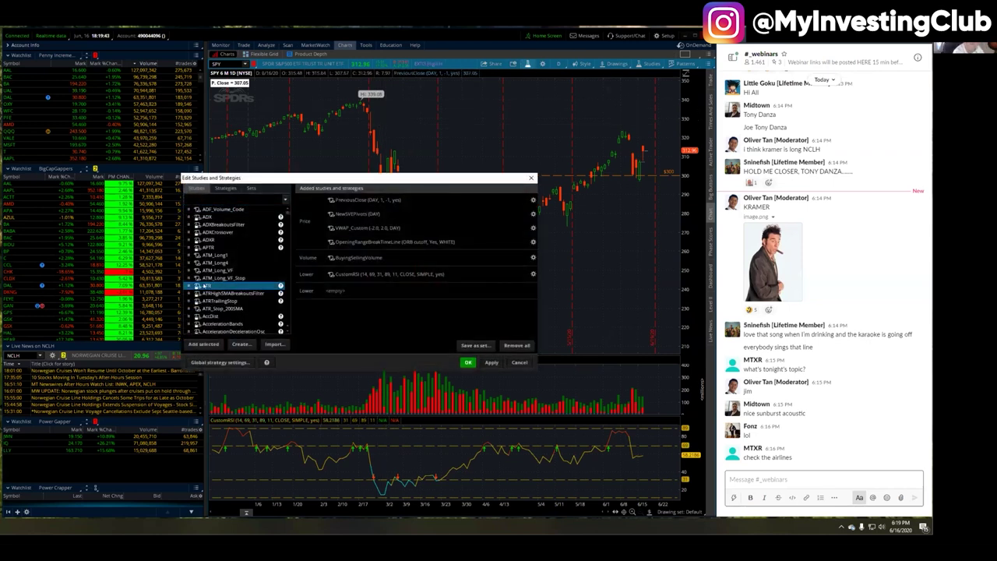
left_click(492, 362)
left_click(355, 291)
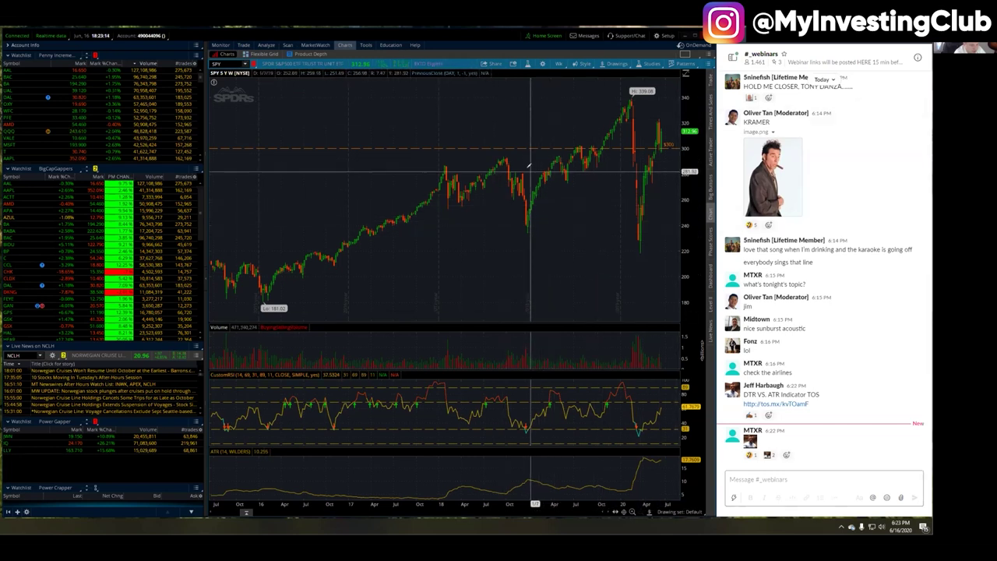
Step: Zoom the five-year weekly SPY chart to 2019 through mid-2020 and examine the ATR pane
left_click_drag(527, 166, 668, 168)
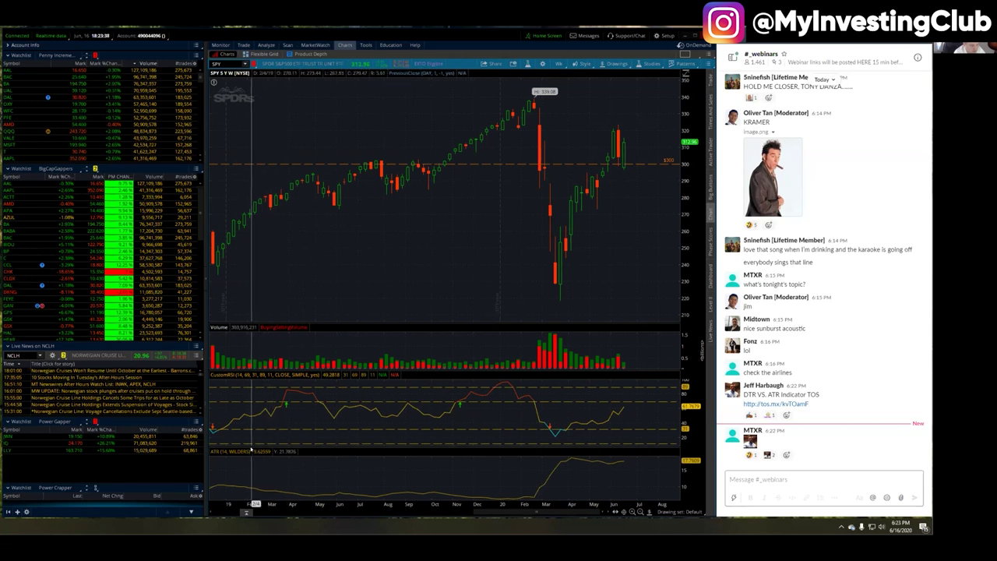
left_click_drag(251, 449, 257, 447)
left_click_drag(254, 478, 257, 455)
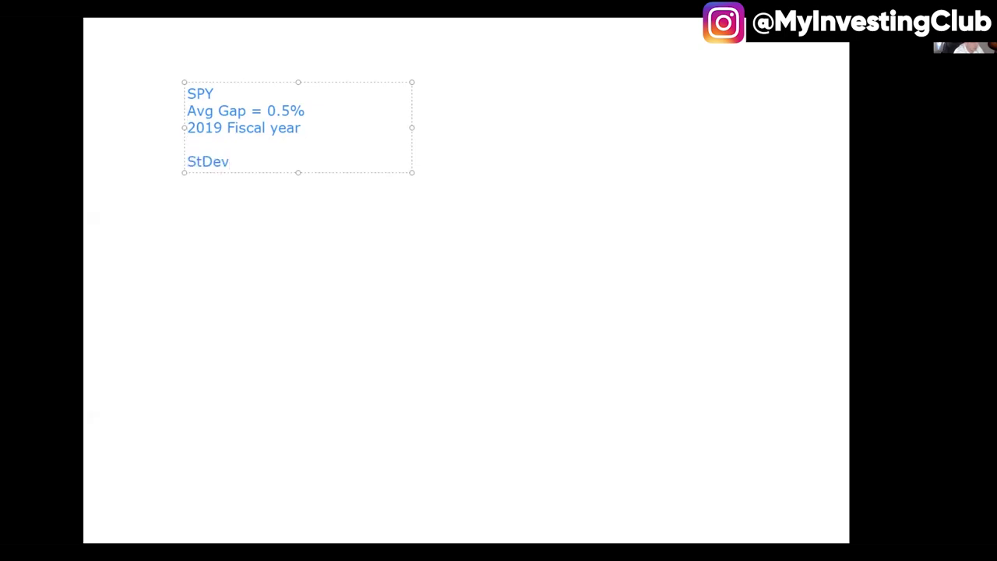
Step: Continue the StDev line of the SPY average gap note on the whiteboard with "of S"
type("of S")
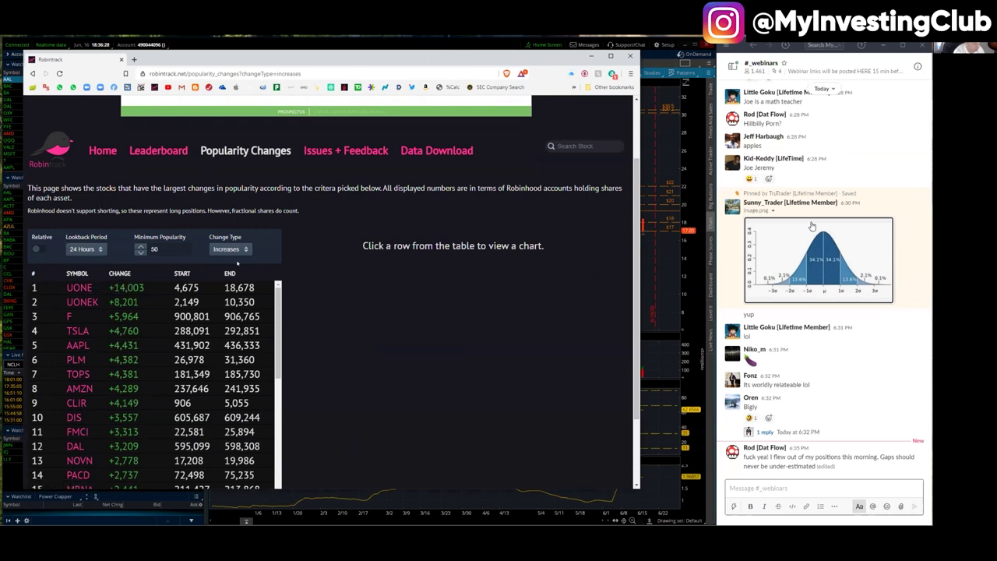
Step: Check the change type options for Robintrack's 24-hour popularity changes, including Increases and Decreases
left_click(236, 249)
left_click(238, 268)
left_click(582, 187)
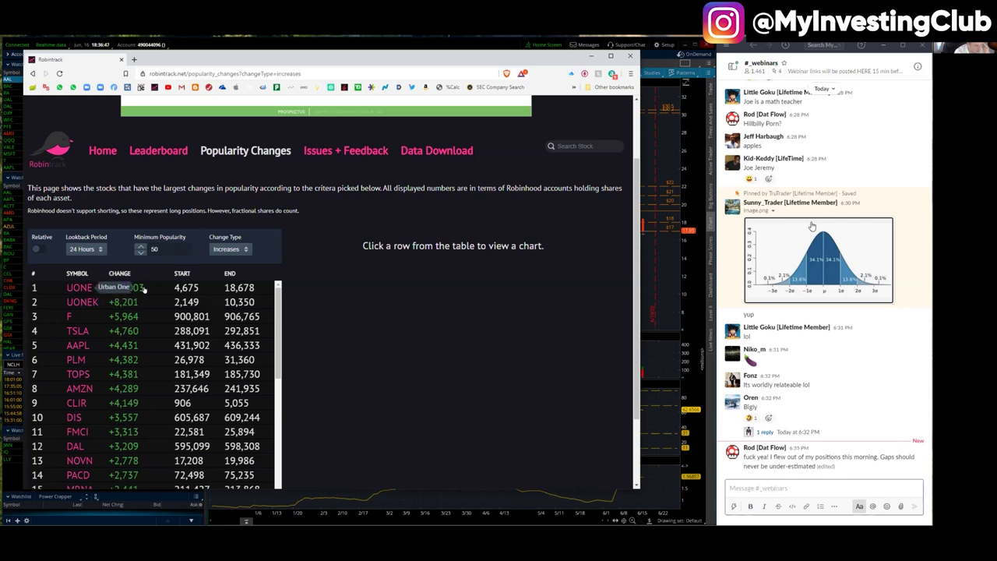
left_click(227, 249)
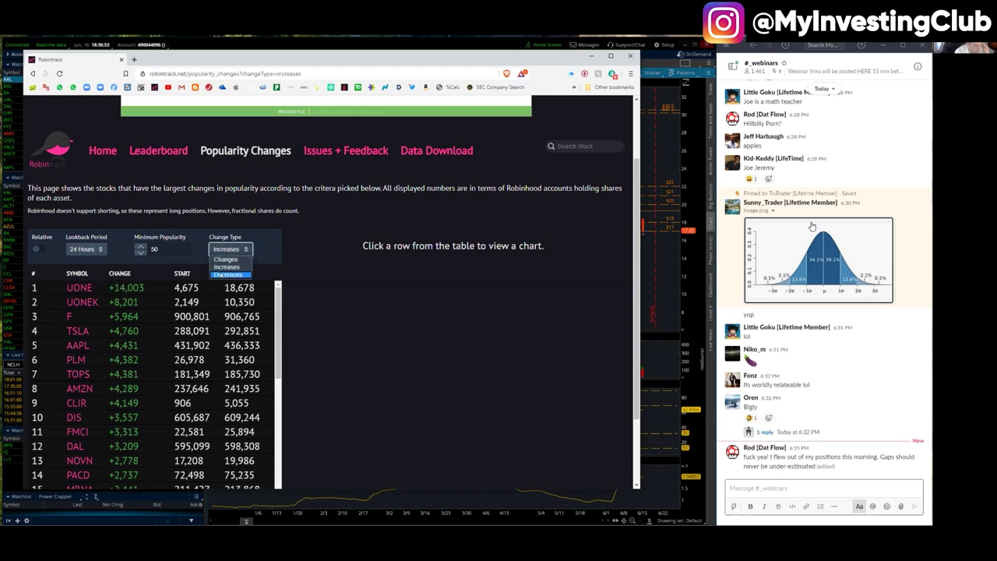
left_click(222, 275)
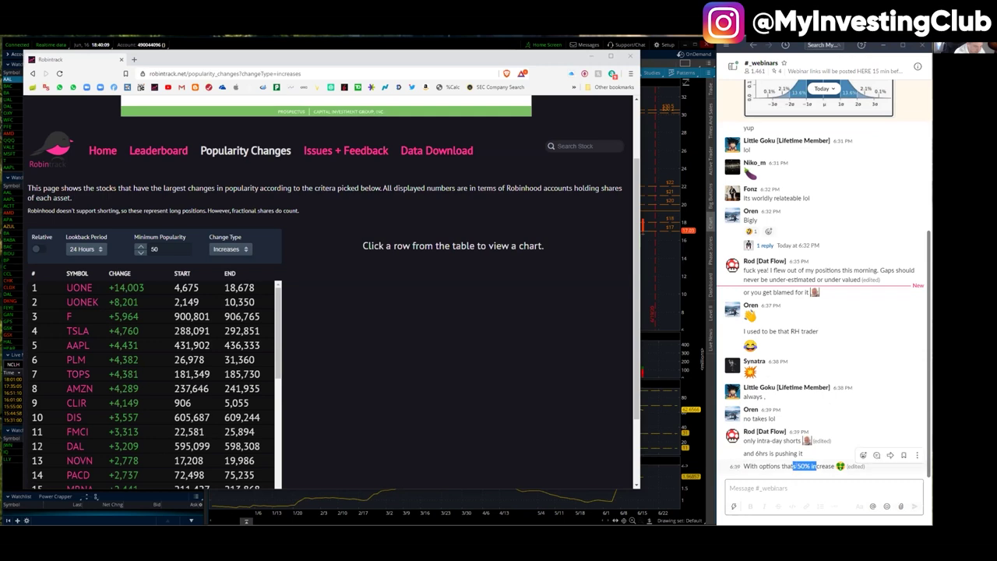
Step: Highlight the "50% increase" wording in the chat message about options
left_click_drag(818, 465, 766, 466)
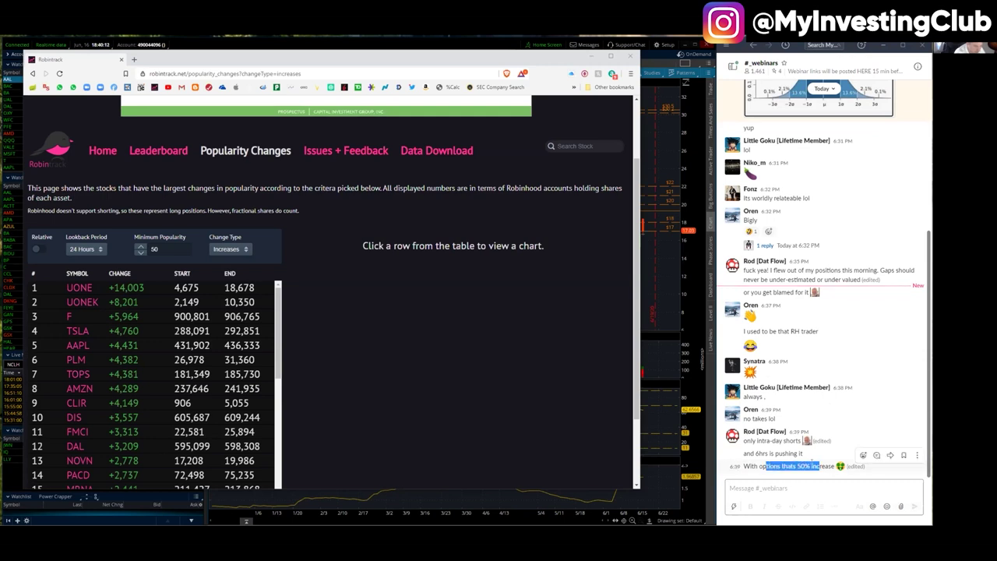
left_click_drag(811, 466, 794, 466)
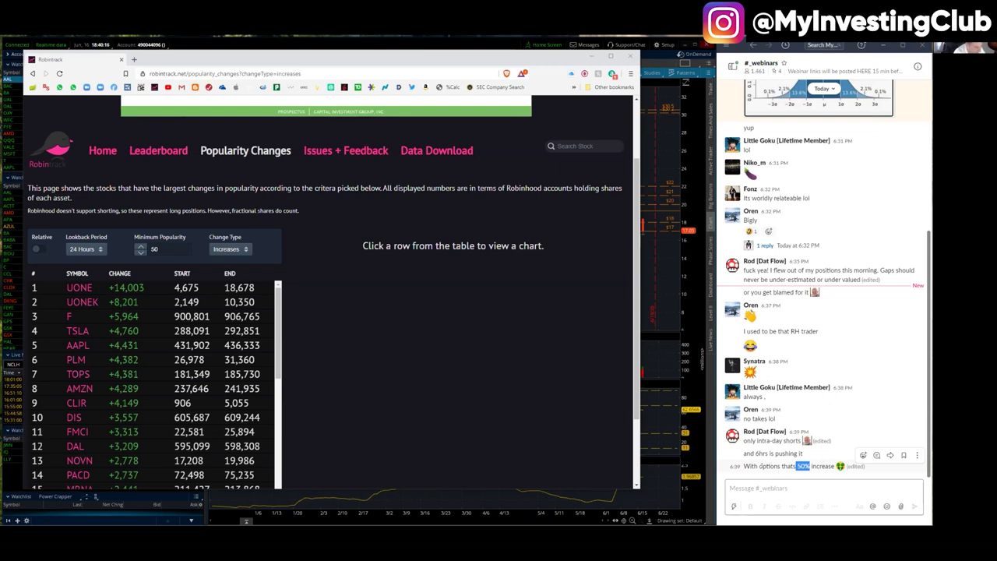
left_click(803, 466)
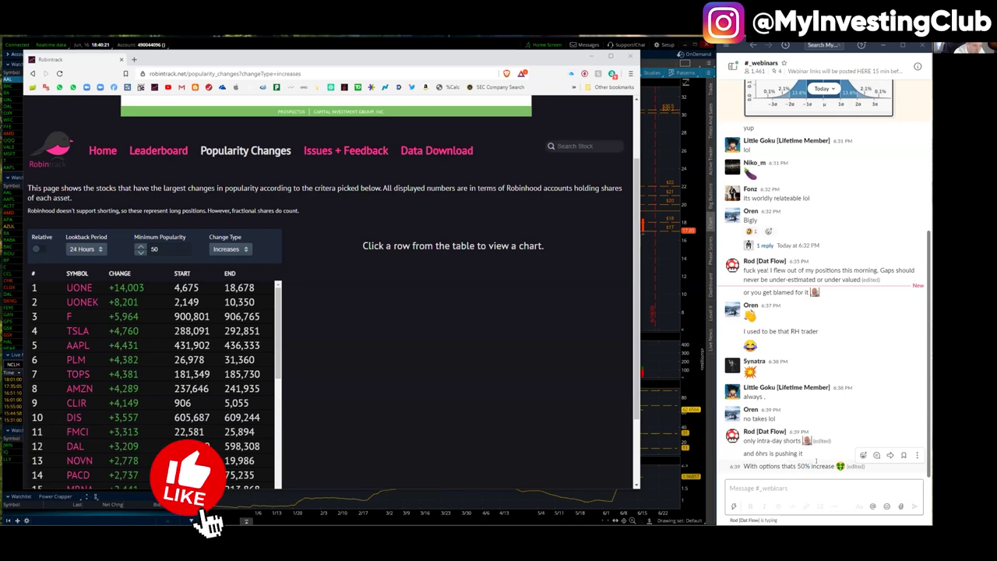
left_click_drag(819, 467, 796, 466)
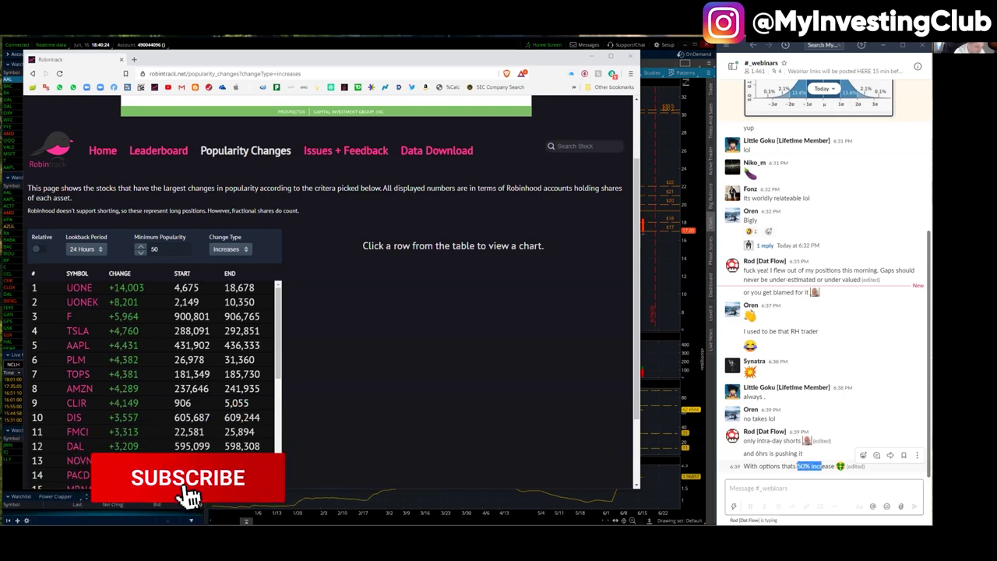
left_click(796, 466)
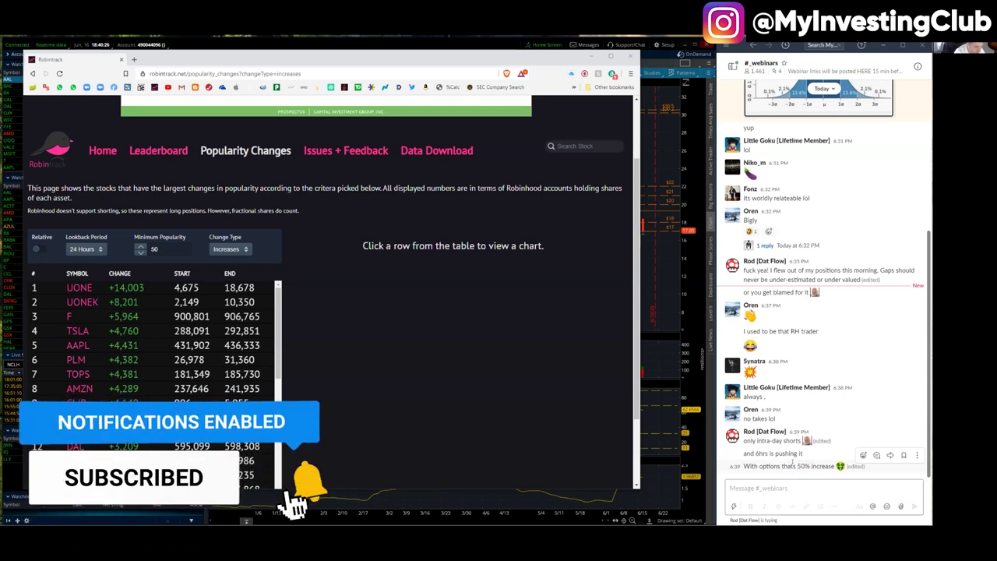
left_click_drag(796, 465, 811, 466)
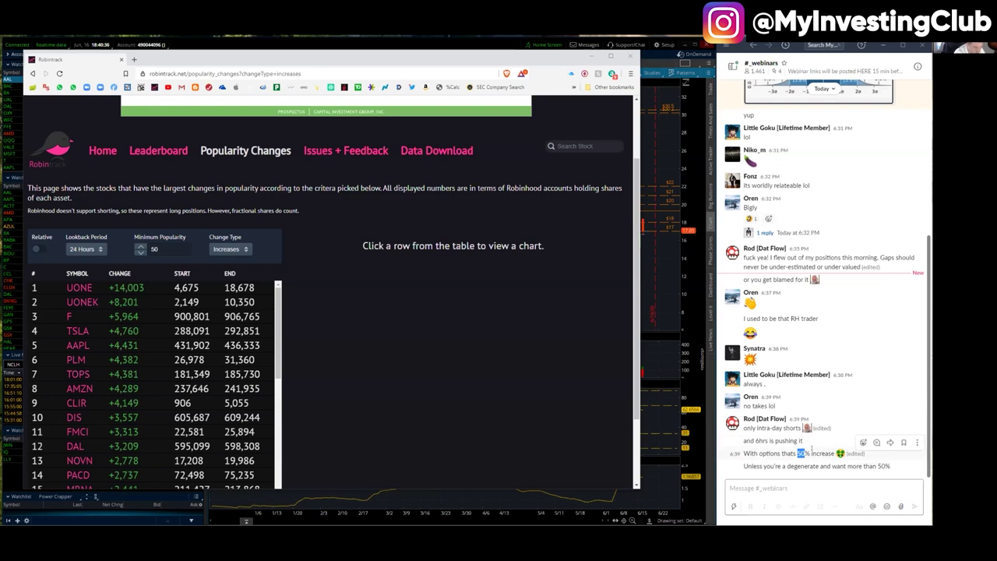
left_click_drag(797, 453, 820, 453)
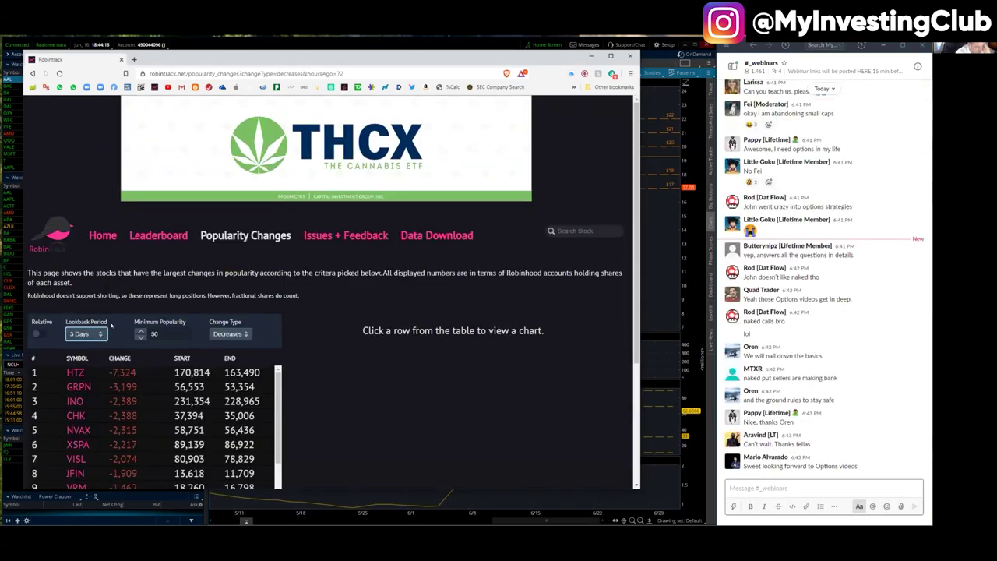
Step: Review Robintrack's three-day popularity decreases and the AAL daily chart, and highlight Robintrack's note about accounts holding shares
scroll(112, 325, "down", 3)
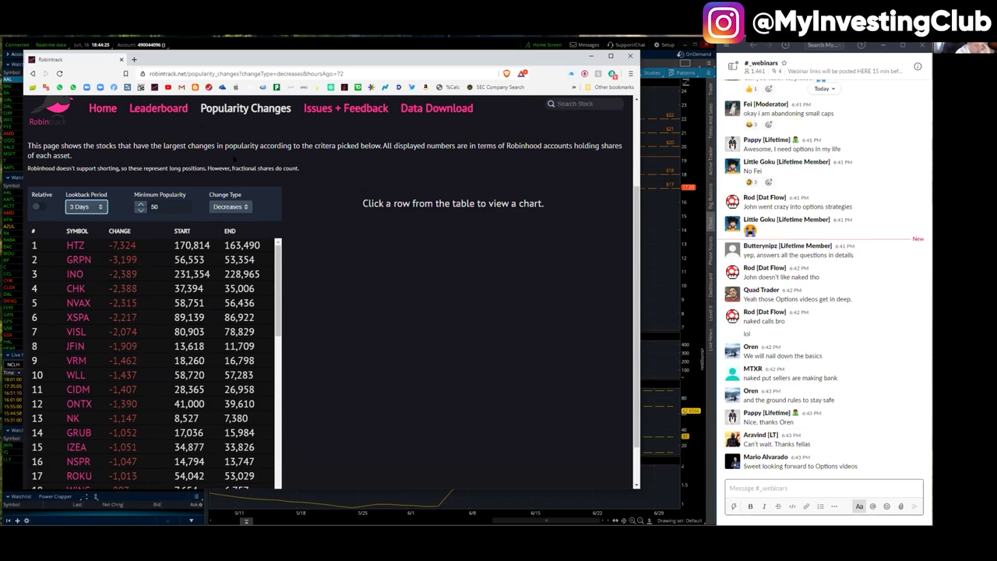
left_click(591, 57)
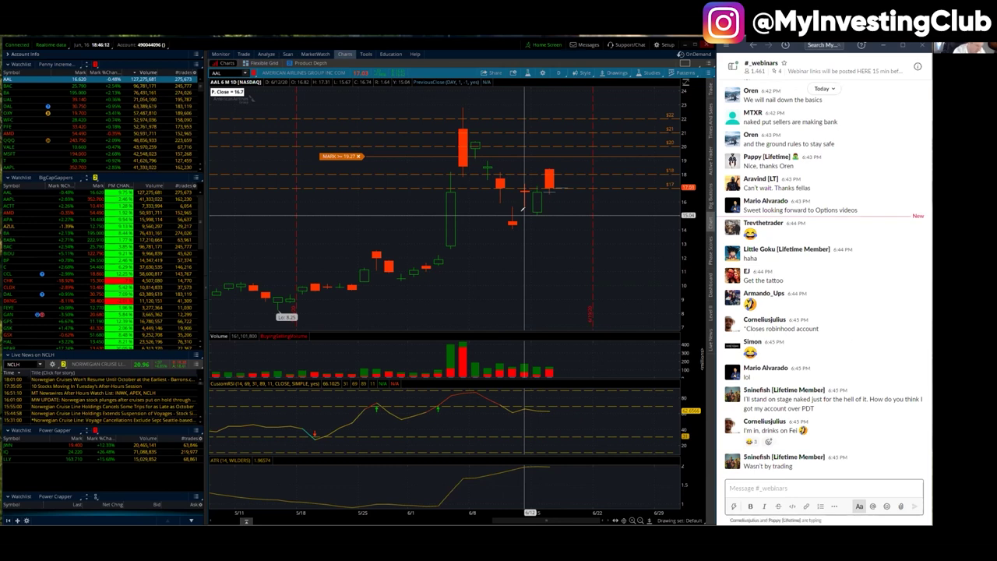
key("alt+Tab")
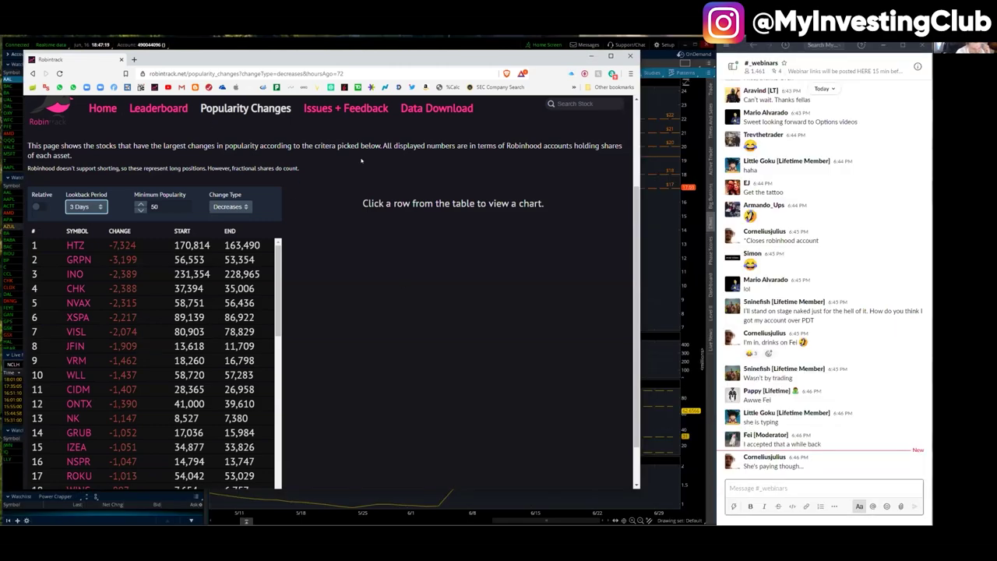
left_click_drag(544, 145, 593, 160)
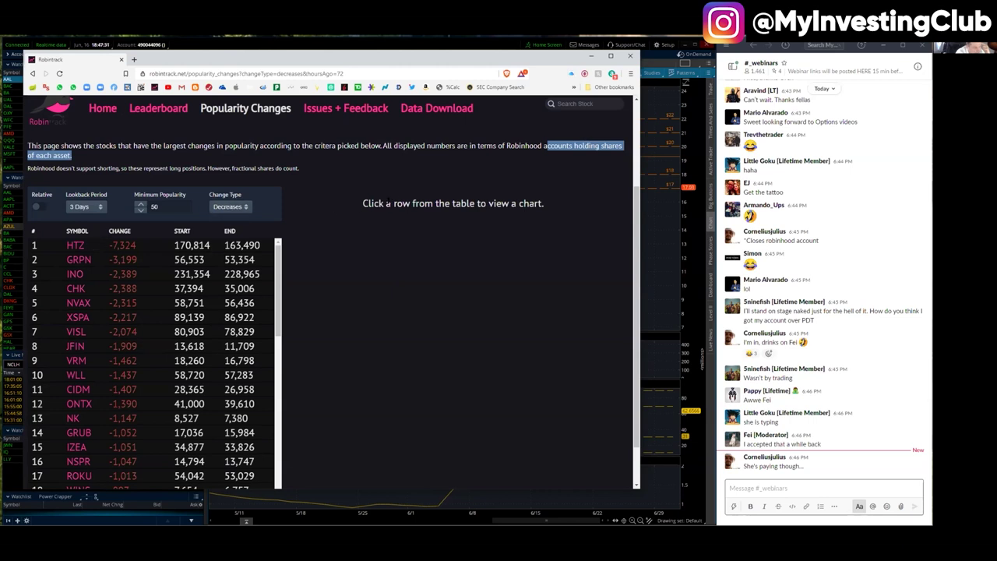
Step: Set the popularity list's lookback period to 24 Hours and switch its change type away from Decreases
left_click(87, 207)
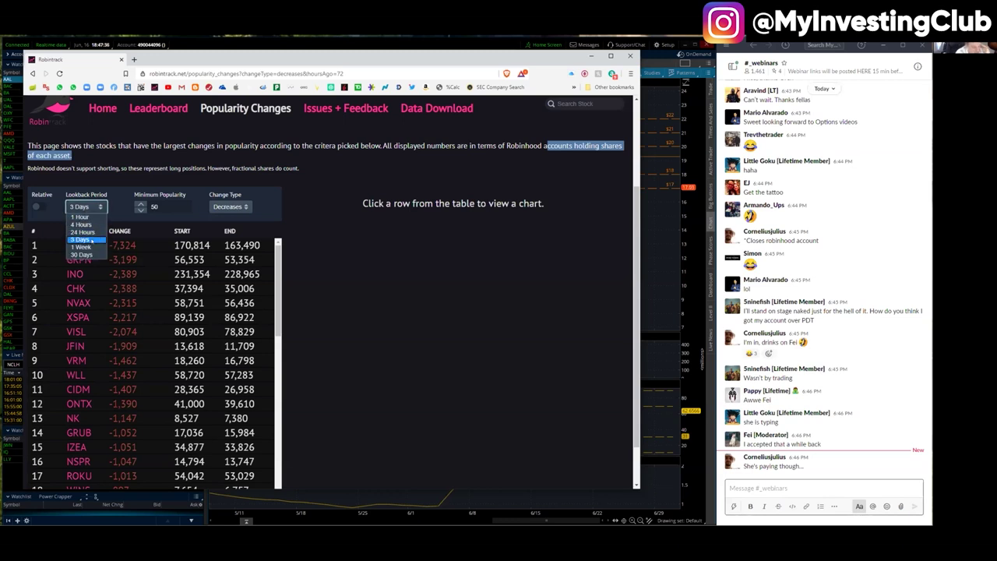
left_click(82, 232)
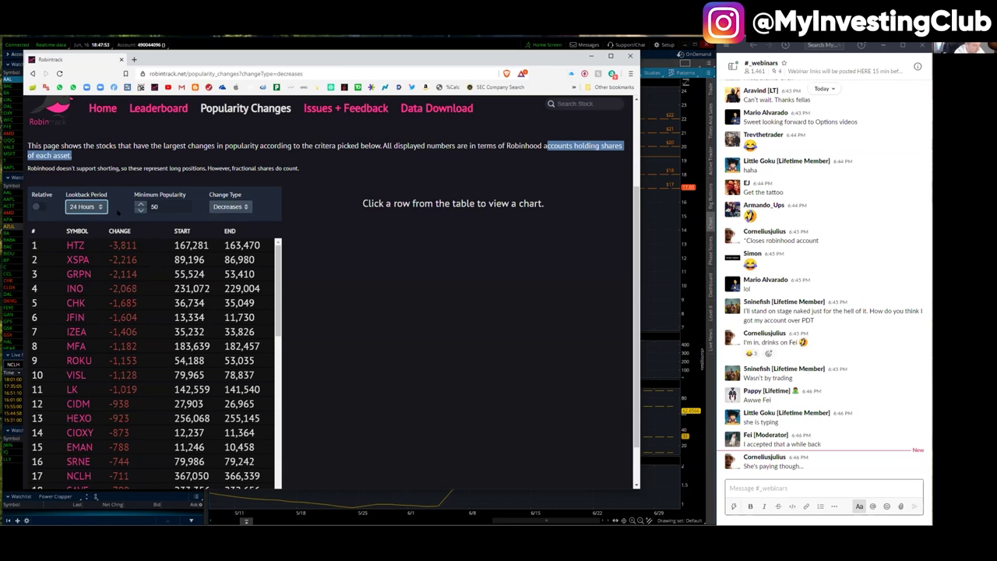
left_click(229, 206)
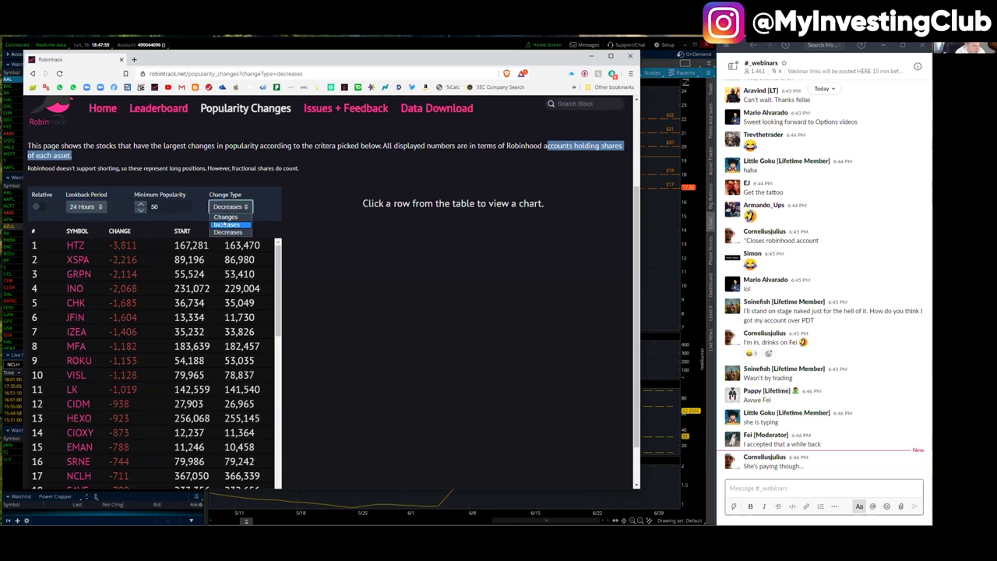
left_click(230, 217)
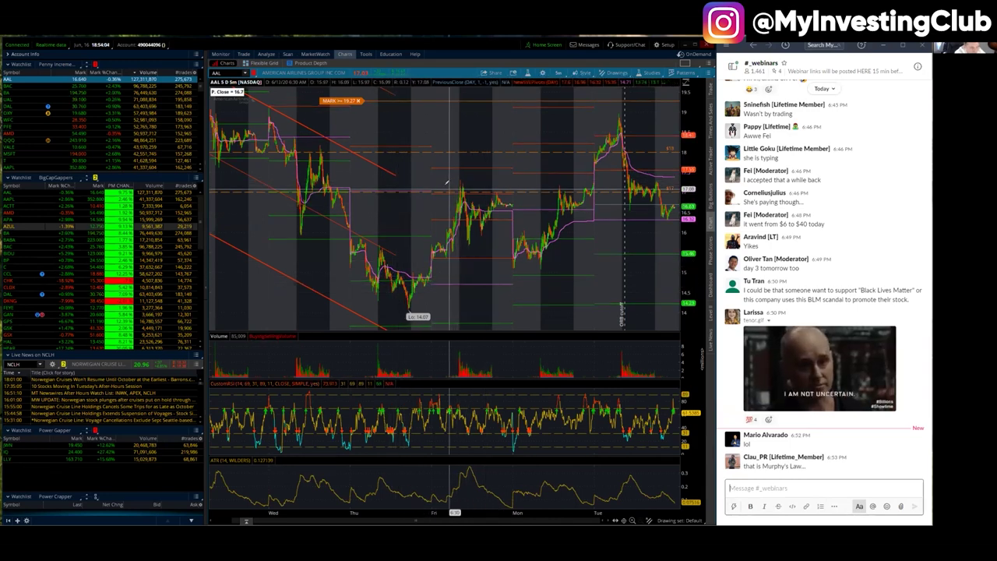
left_click_drag(447, 182, 524, 187)
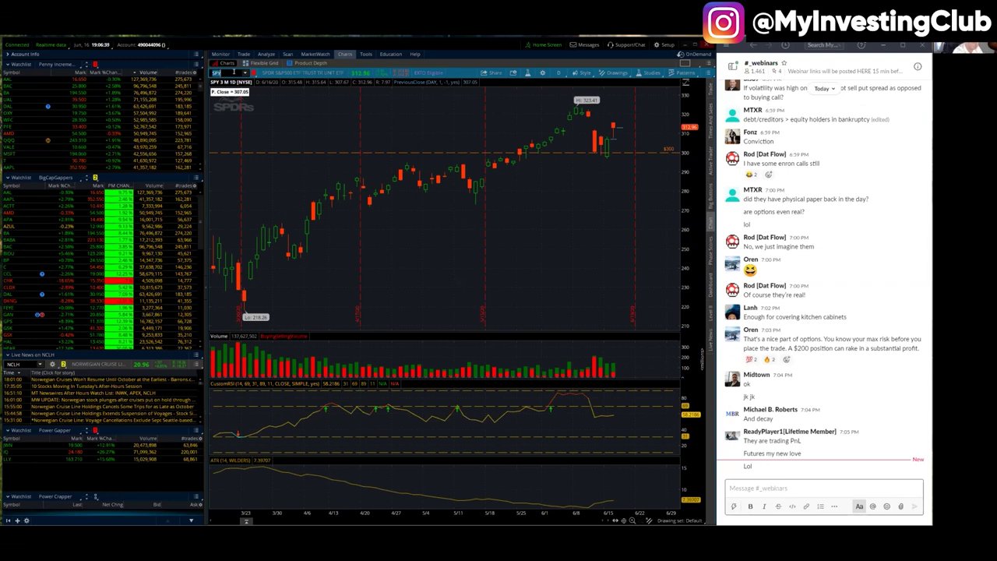
Step: Load AAL and AMD in turn on the three-month daily chart, followed by another symbol
type("AAL")
key("Return")
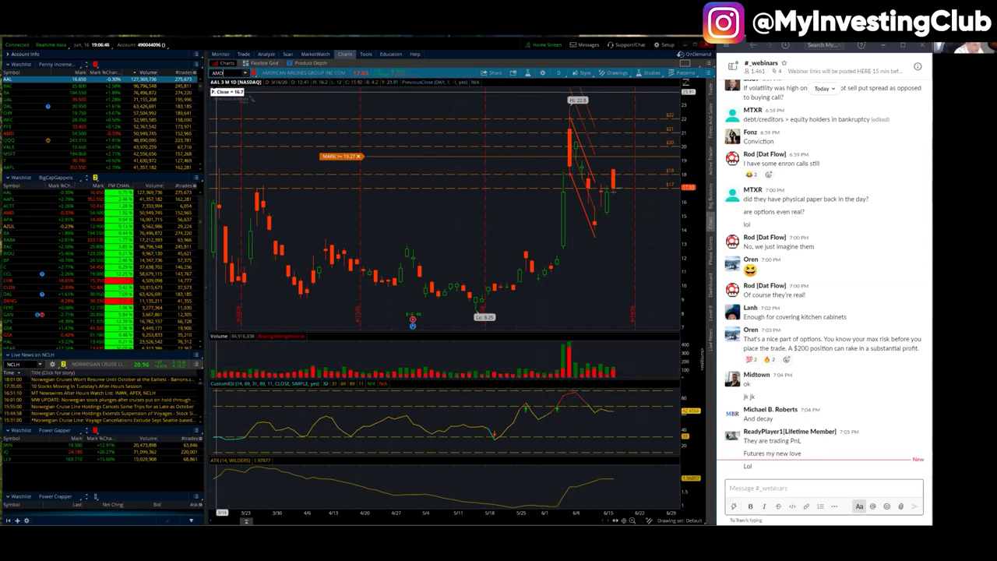
key("Return")
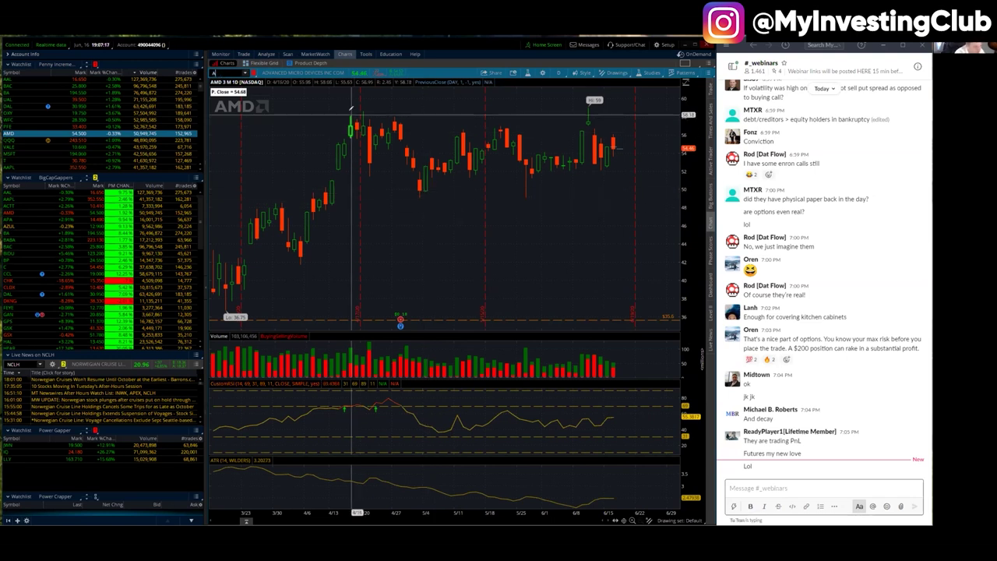
type("L")
key("Return")
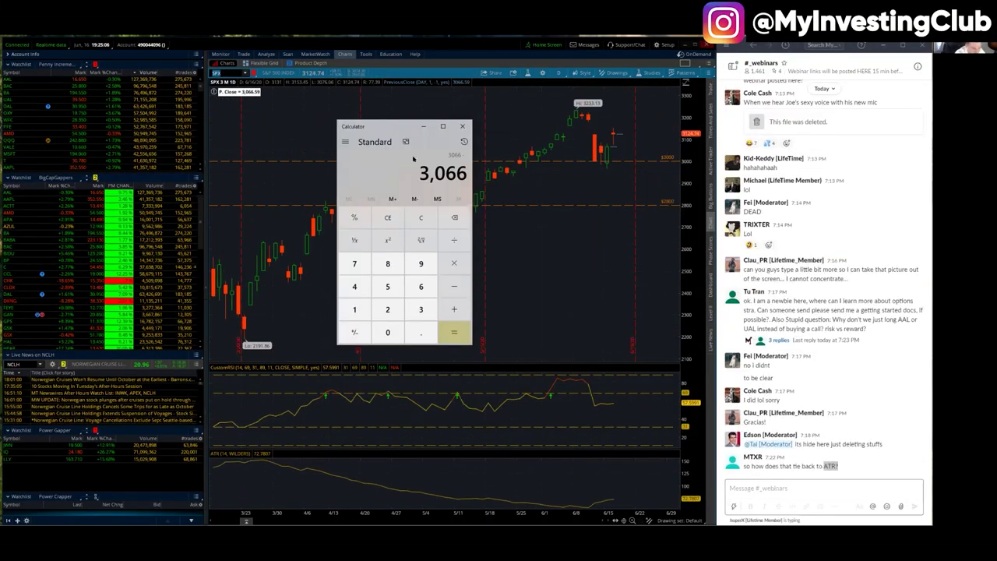
Step: Subtract 3131 from 3066 in Calculator and continue the calculation on the difference with 56
type("3131")
key("Return")
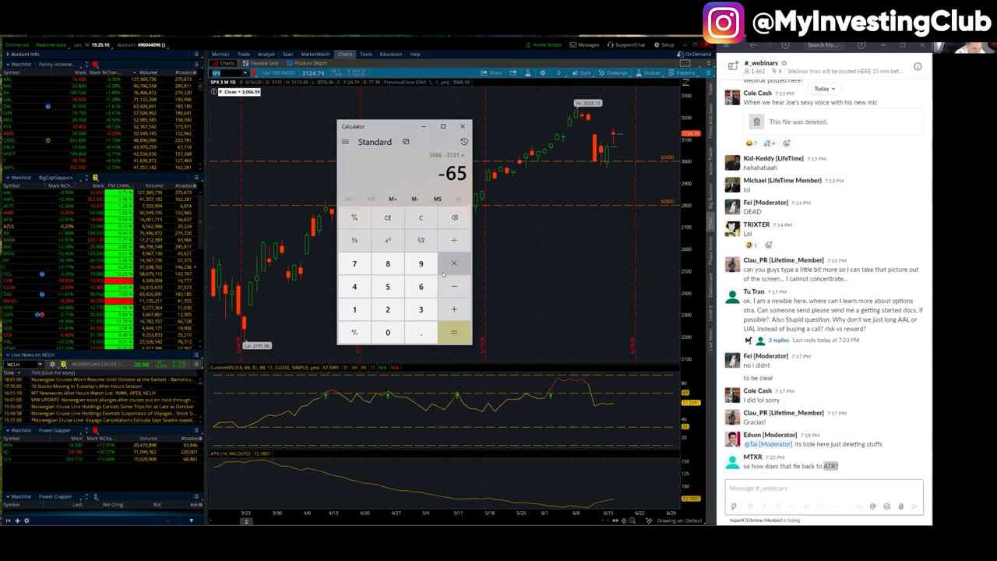
type("56")
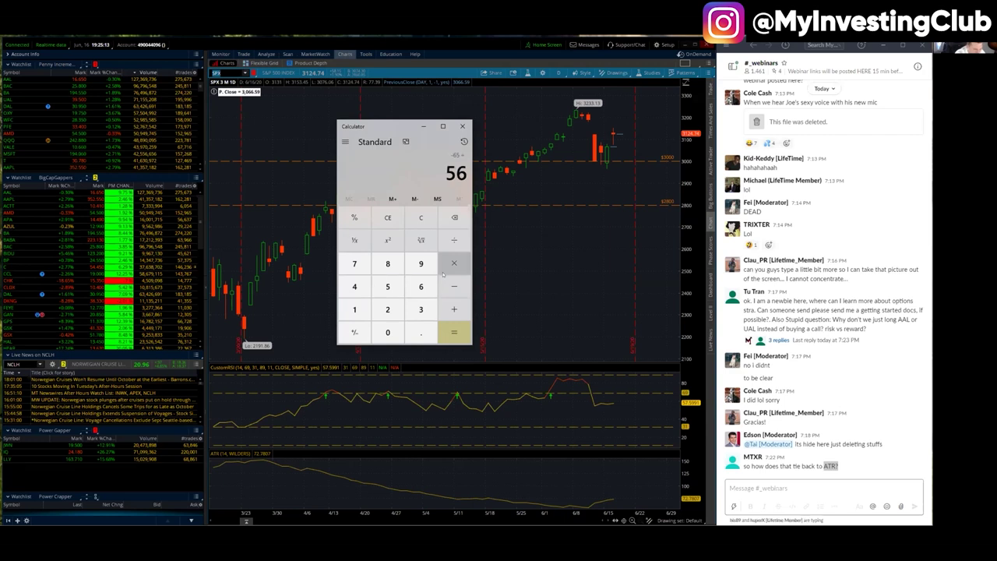
key("Return")
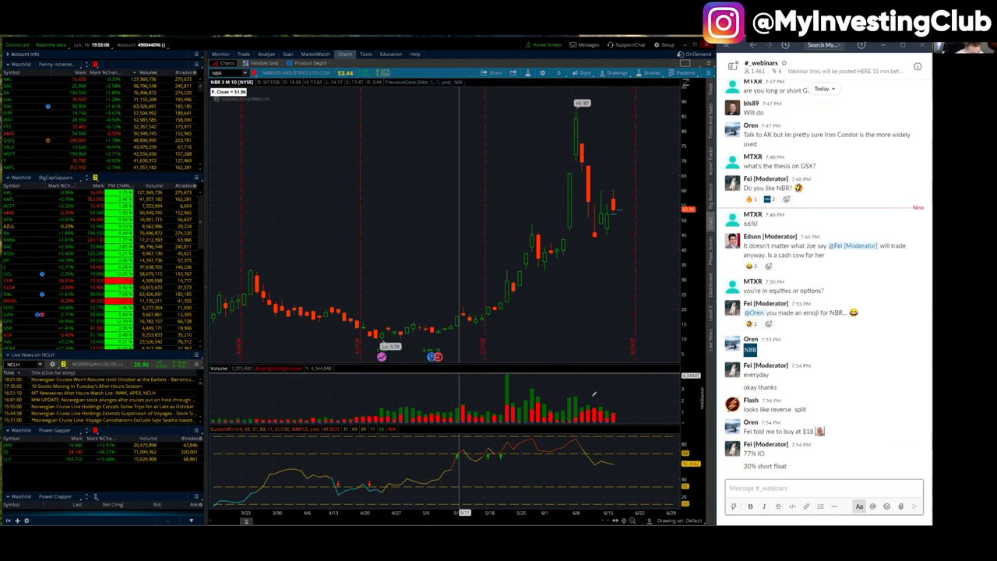
Step: Highlight the chat remarks "77% IO" and "30% short float" about NBR and put the cursor in the message box
left_click_drag(786, 465, 744, 452)
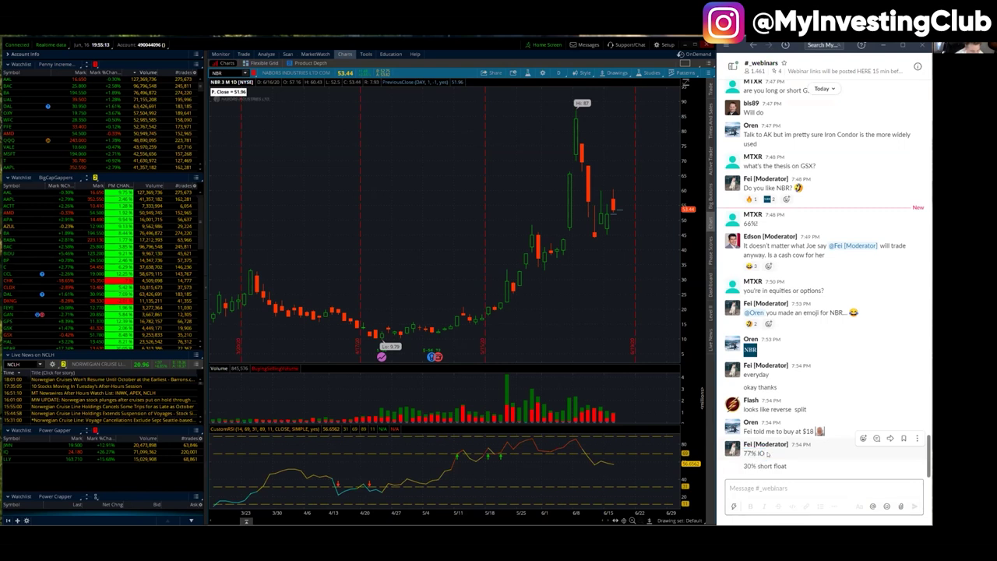
left_click_drag(742, 466, 788, 468)
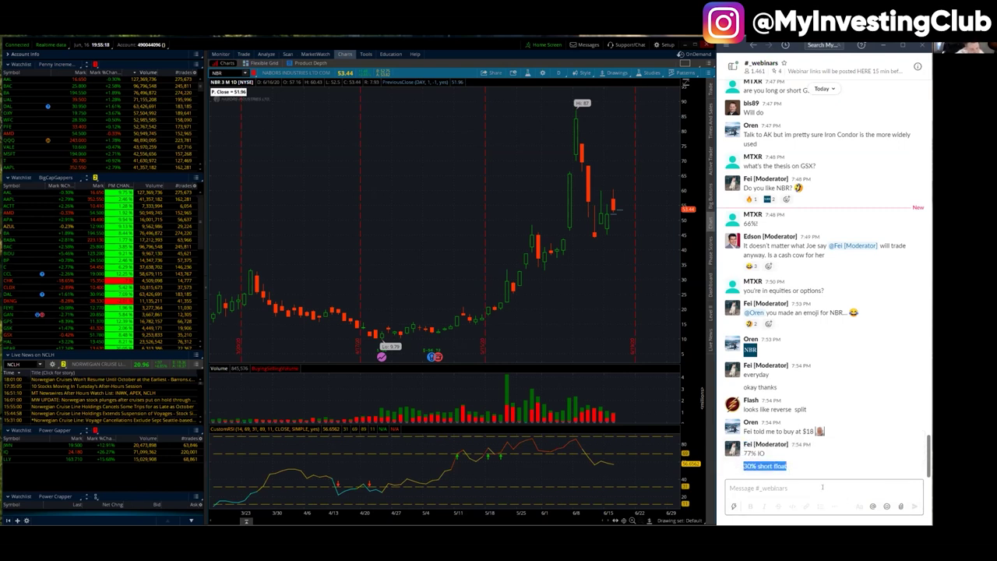
left_click(741, 487)
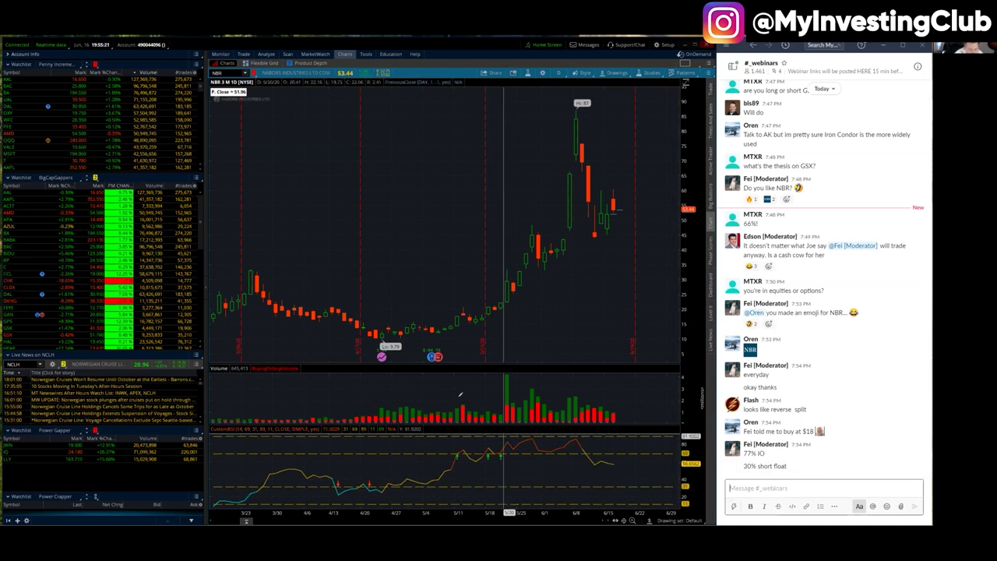